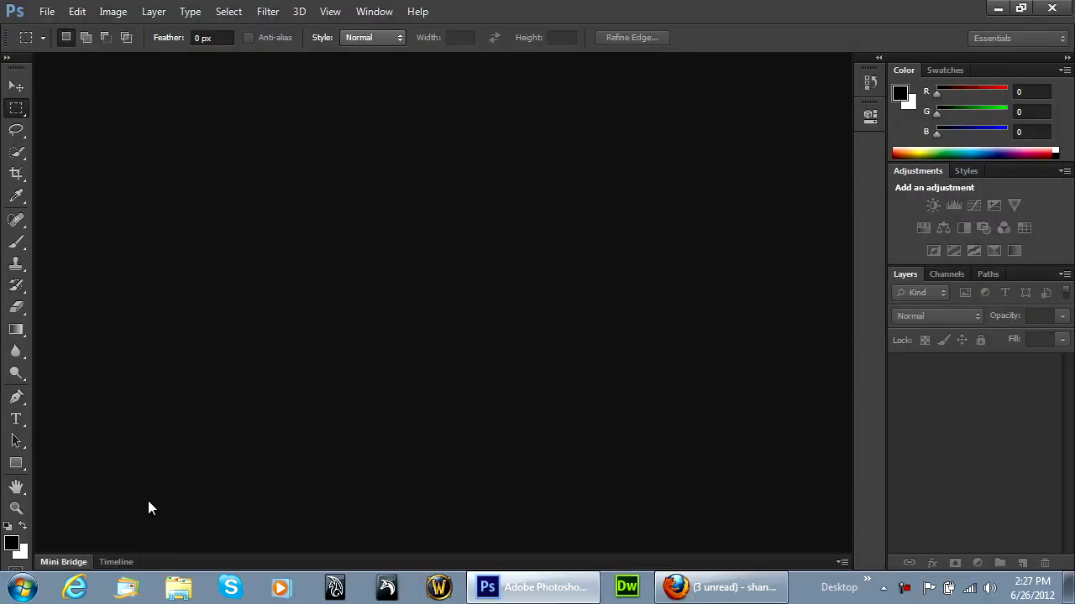
Import the Desktop's VID00002 video onto a new video timeline, dismissing the Windows notification.
click(116, 561)
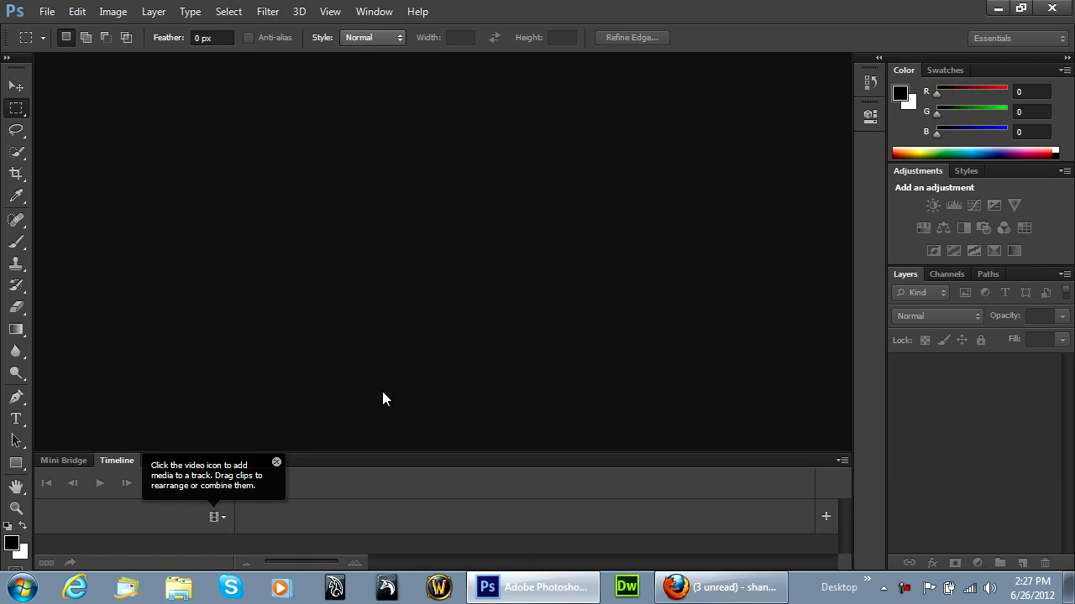
click(223, 519)
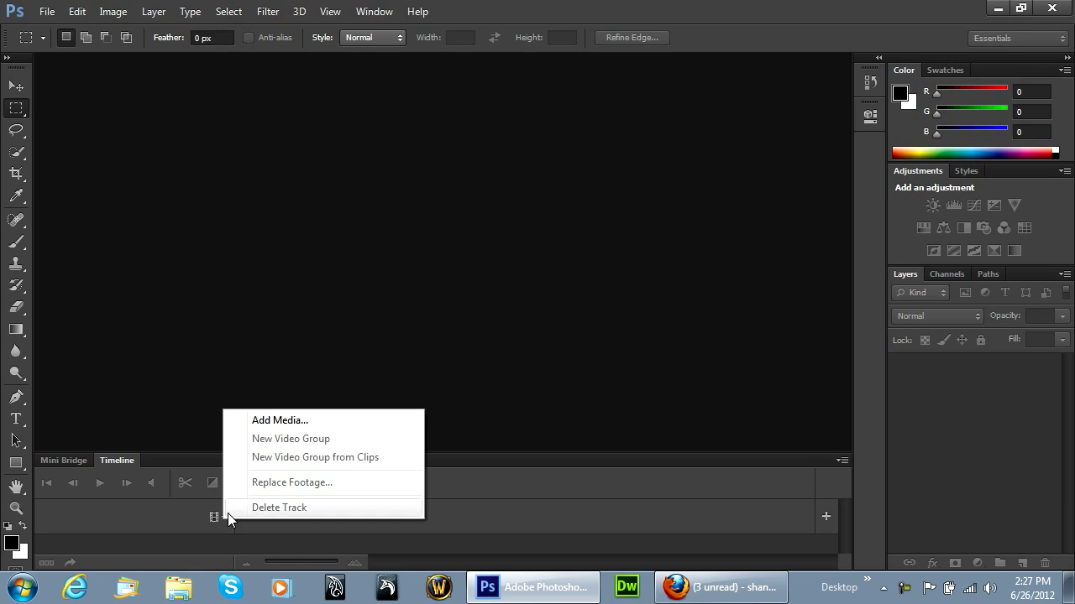
click(297, 422)
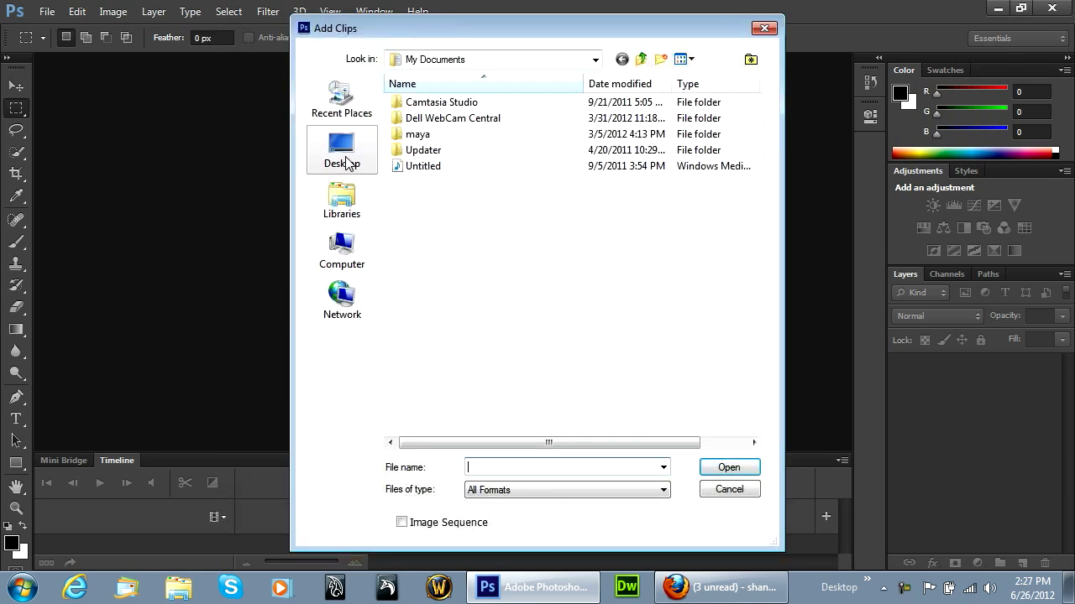
click(340, 155)
double_click(638, 361)
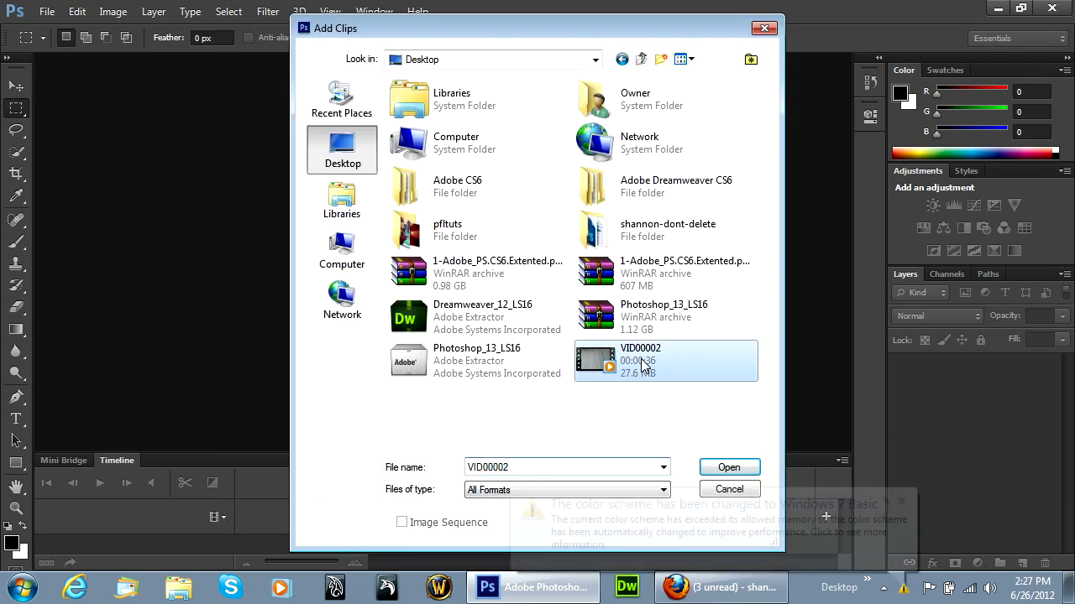
click(903, 501)
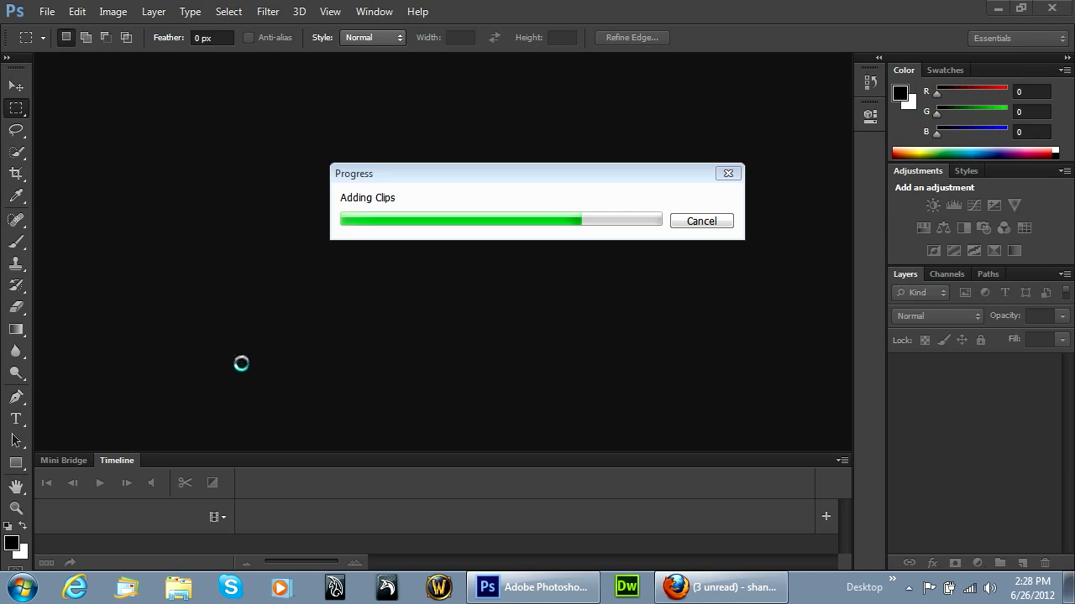
click(908, 593)
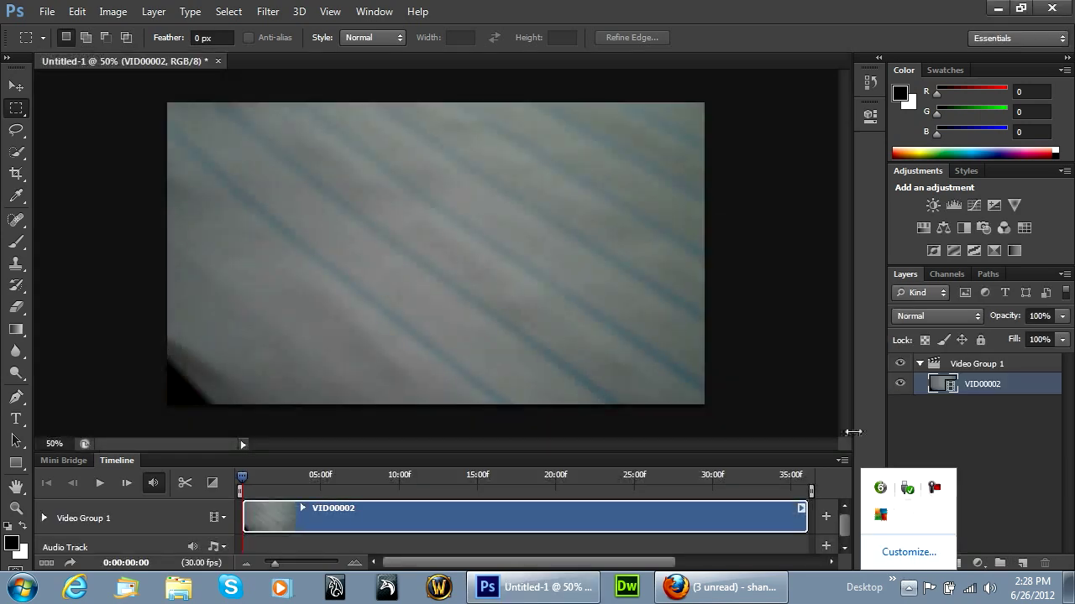
Return to Photoshop and play a brief preview of the timeline.
click(760, 349)
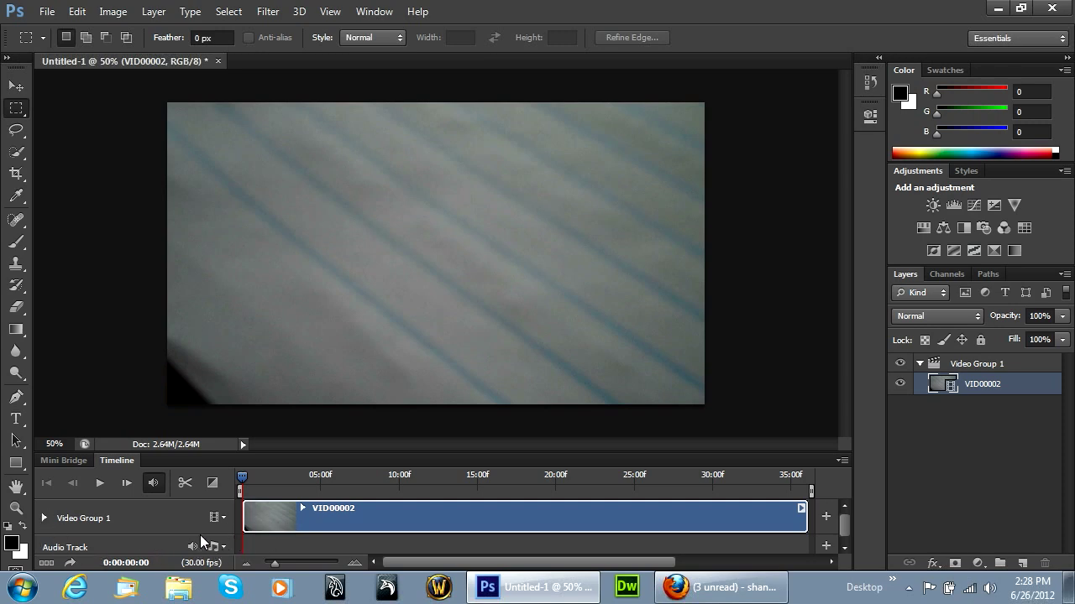
key(space)
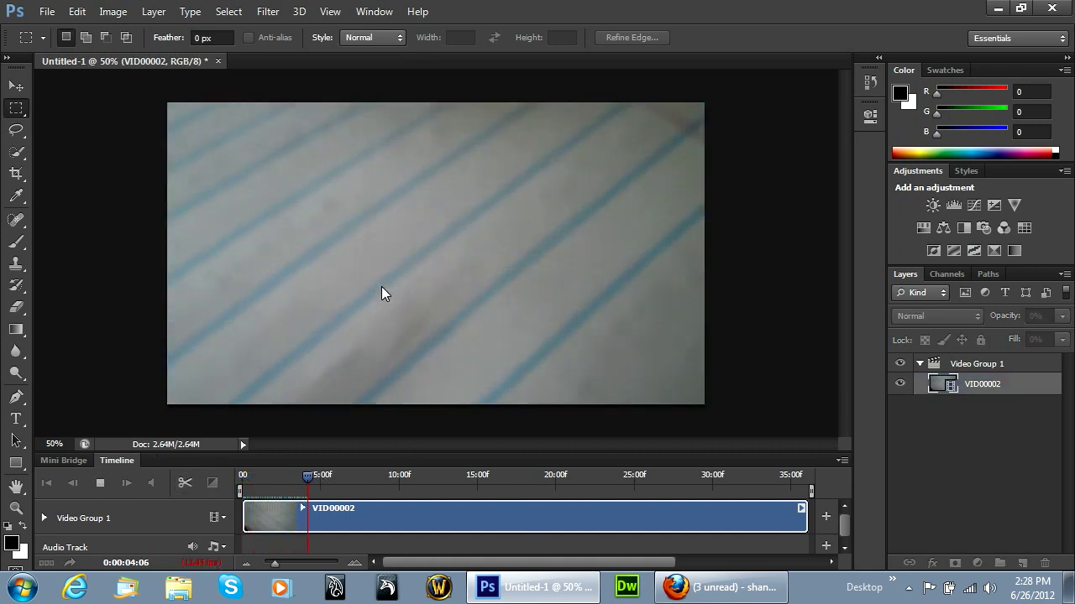
key(space)
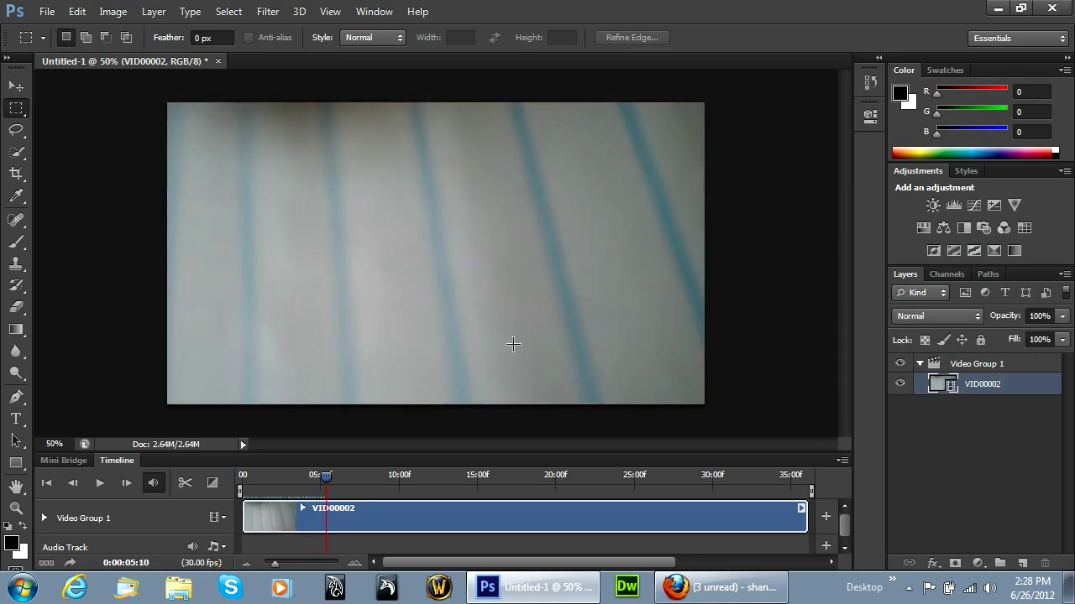
Mute the VID00002 clip's audio in its Audio settings.
right_click(397, 526)
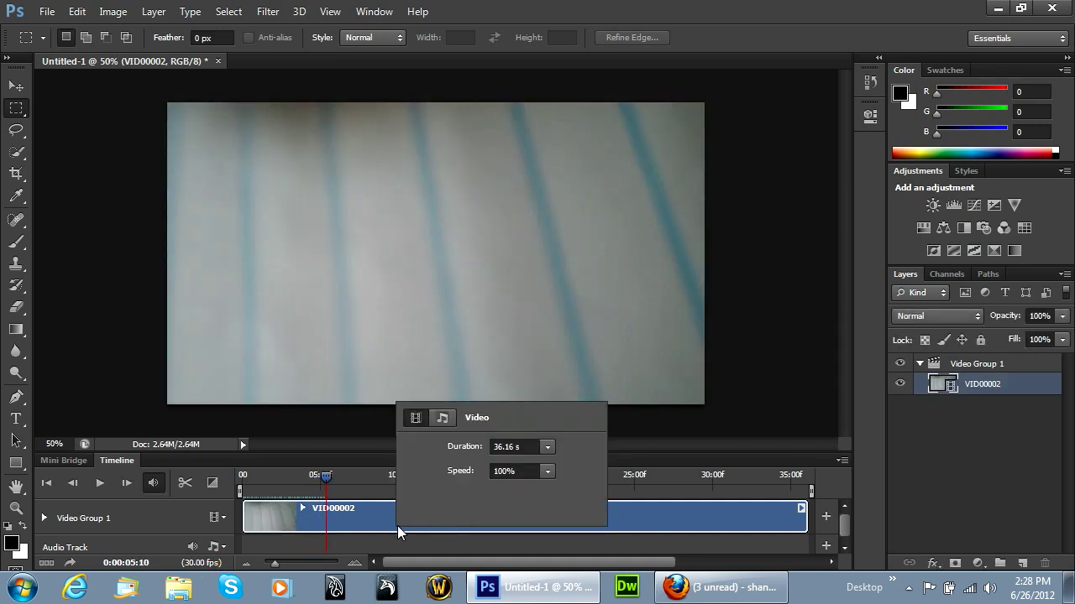
click(446, 419)
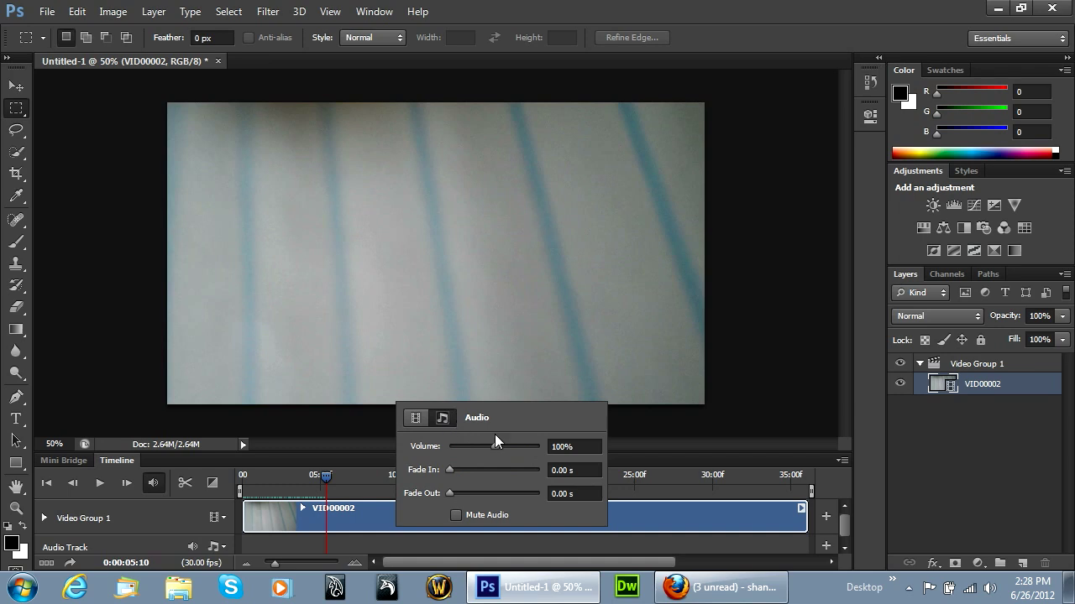
click(456, 516)
click(74, 547)
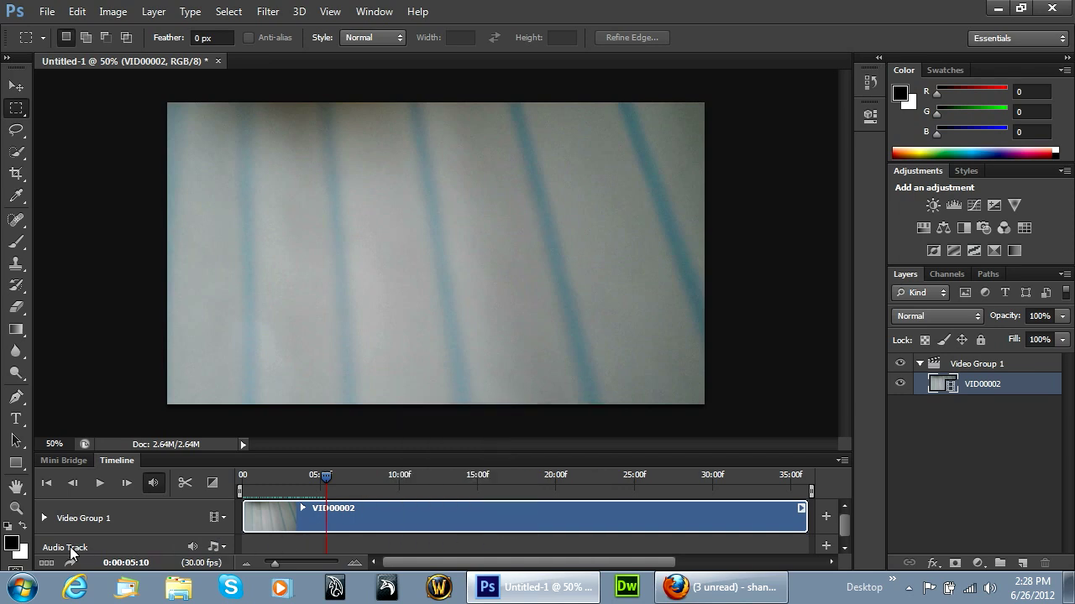
click(226, 545)
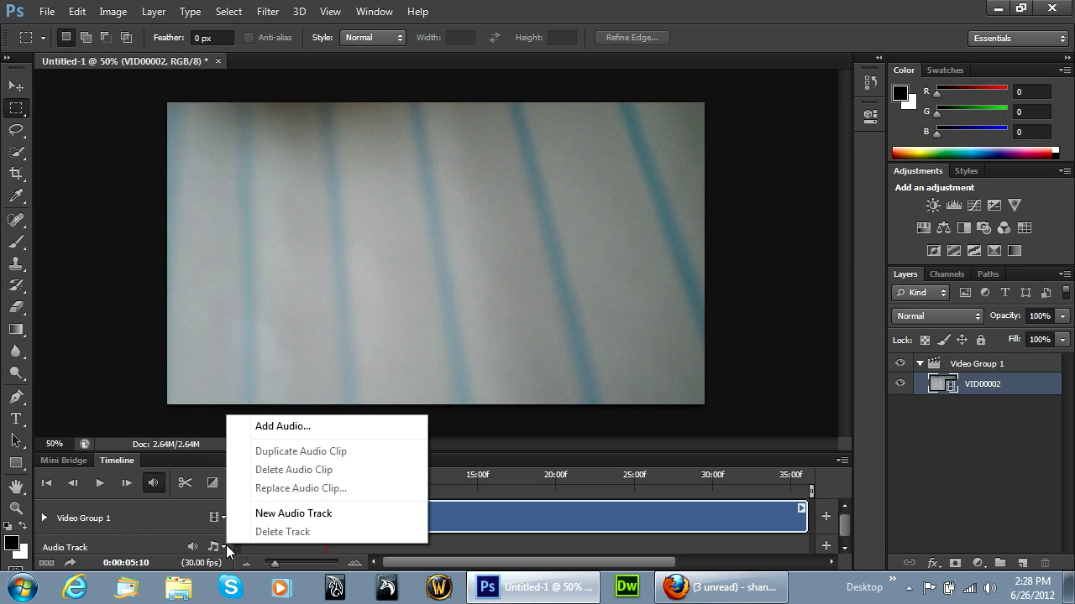
click(290, 548)
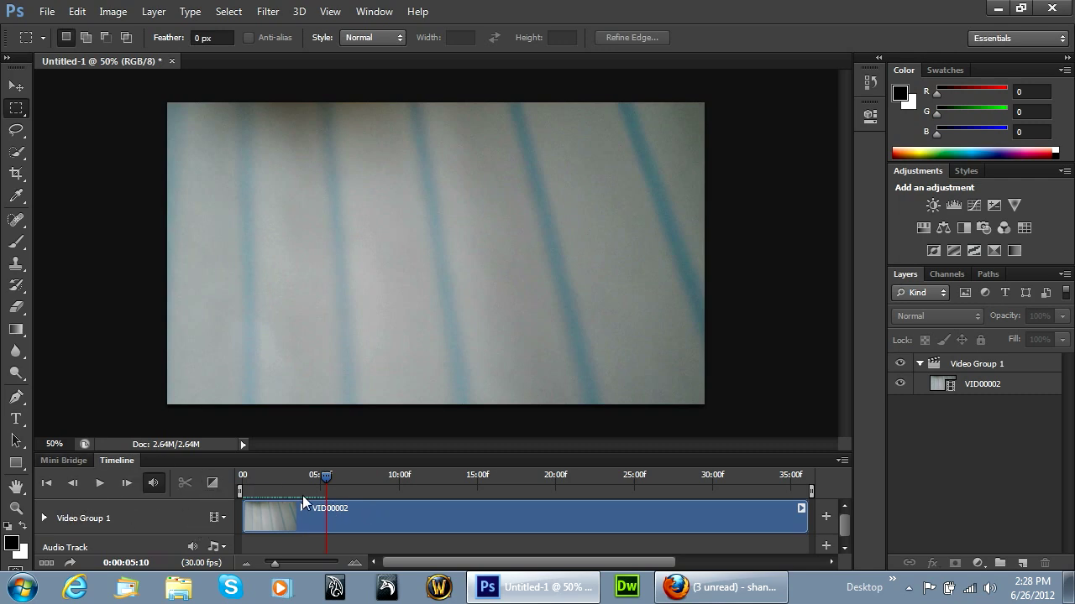
Play the VID00002 clip and scrub ahead to the later handwriting footage.
click(358, 516)
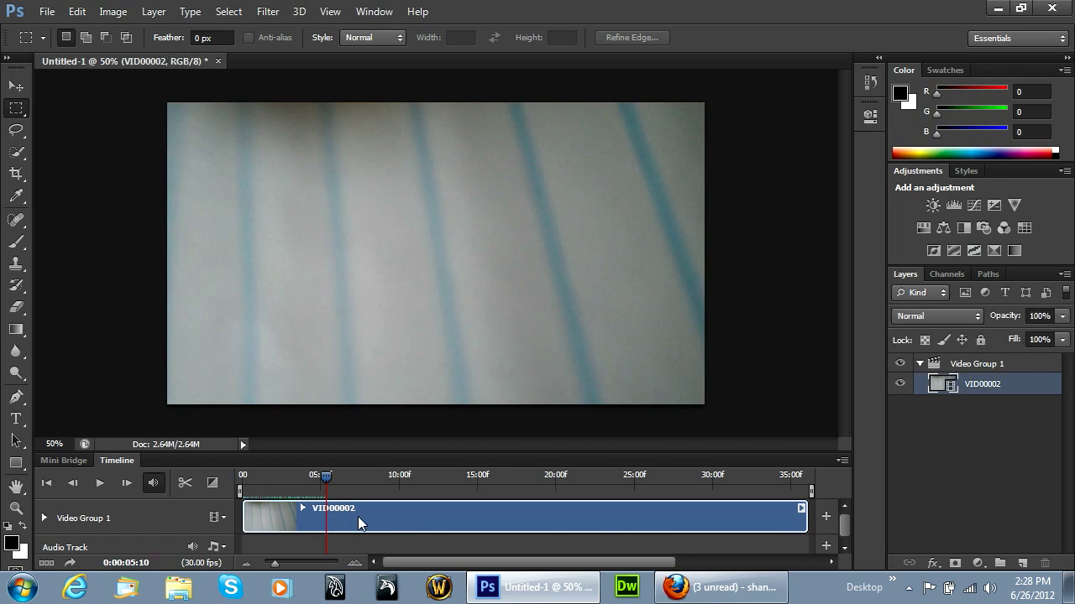
key(space)
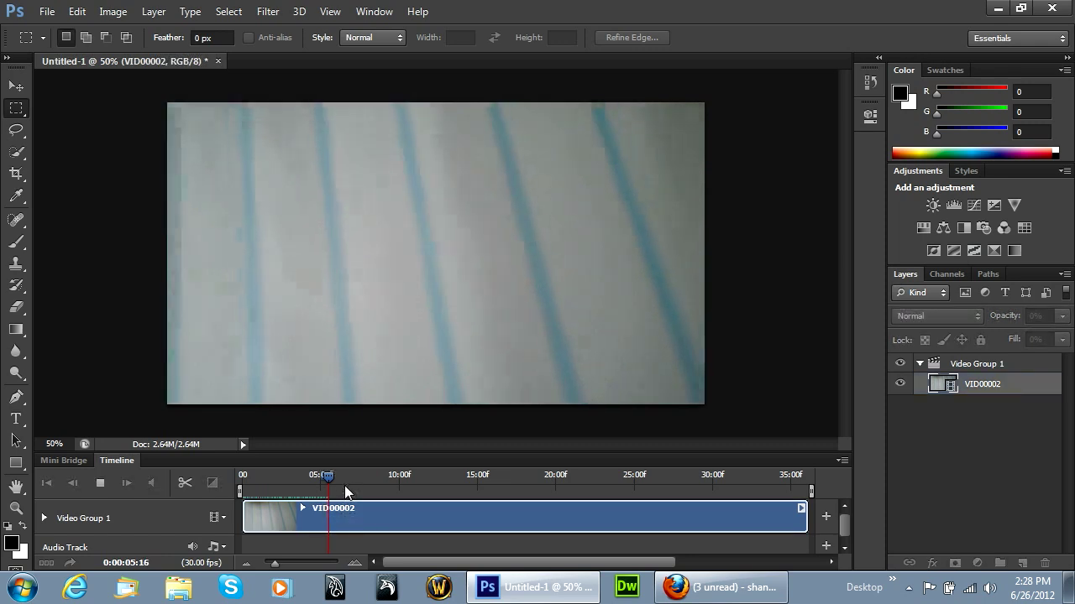
drag(332, 477, 725, 505)
Speed the VID00002 clip up to about 210% in its Duration/Speed settings.
right_click(456, 505)
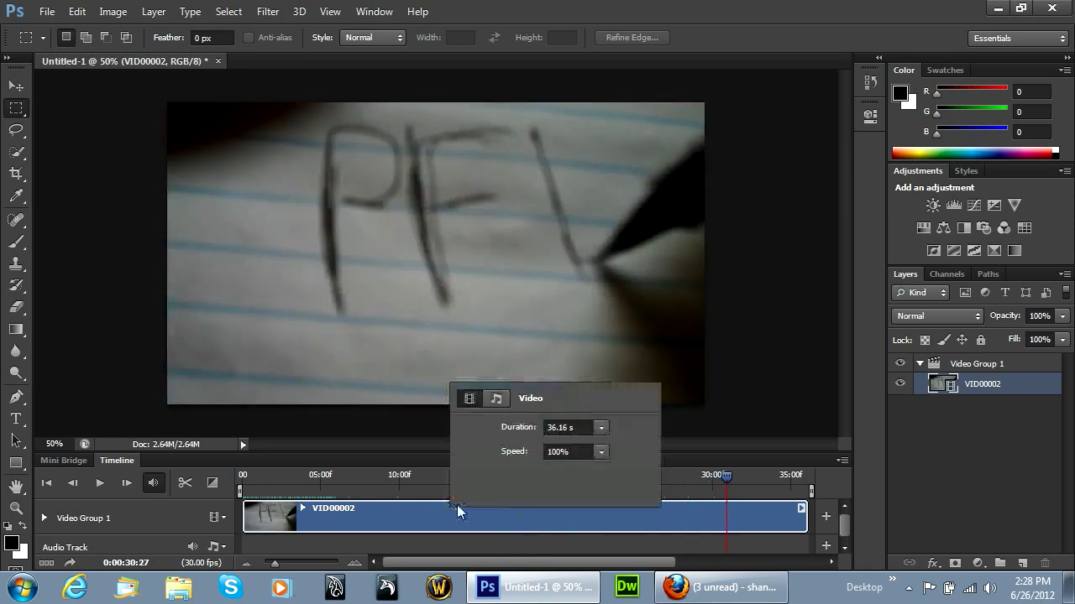
click(600, 453)
click(526, 525)
right_click(523, 520)
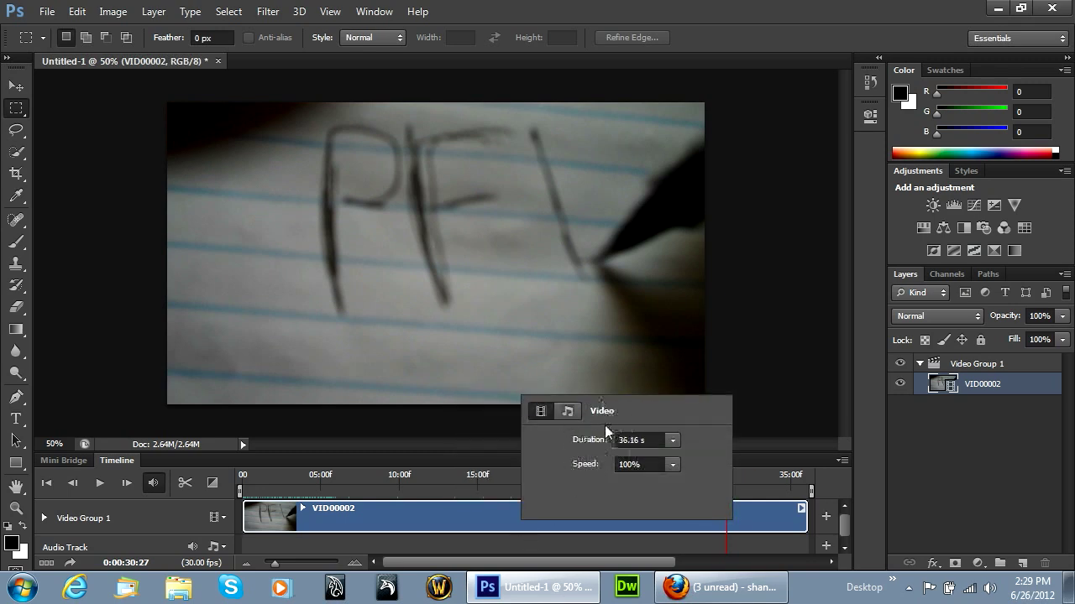
click(675, 465)
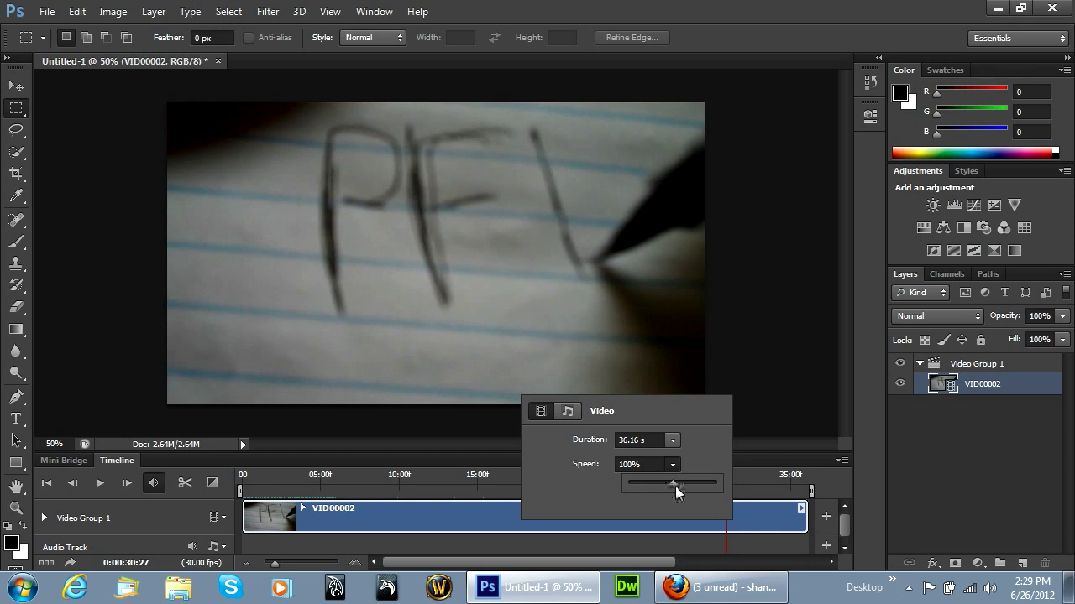
drag(675, 486, 688, 486)
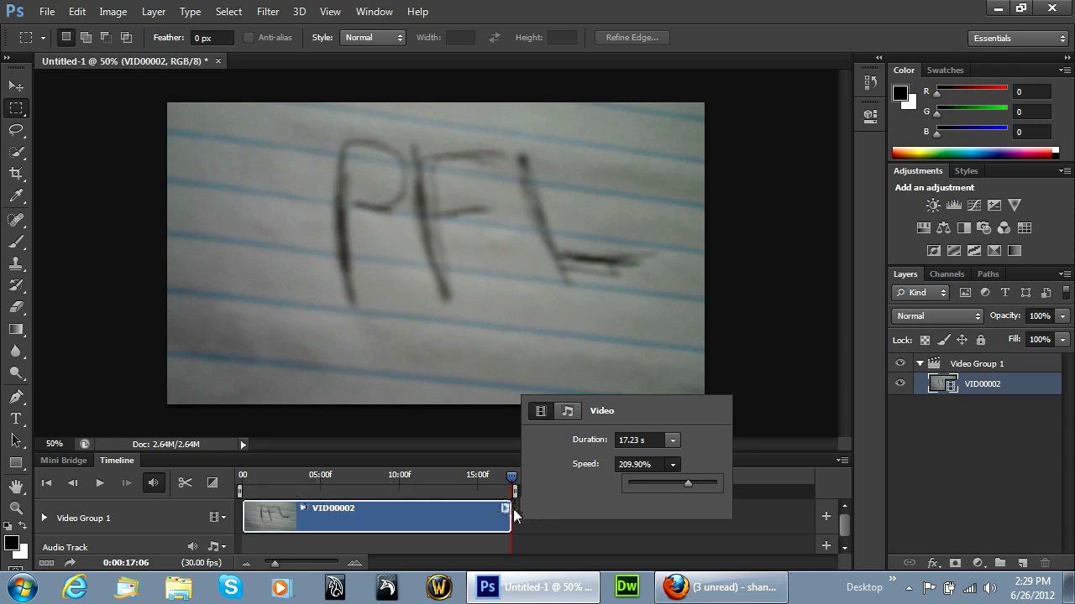
click(676, 411)
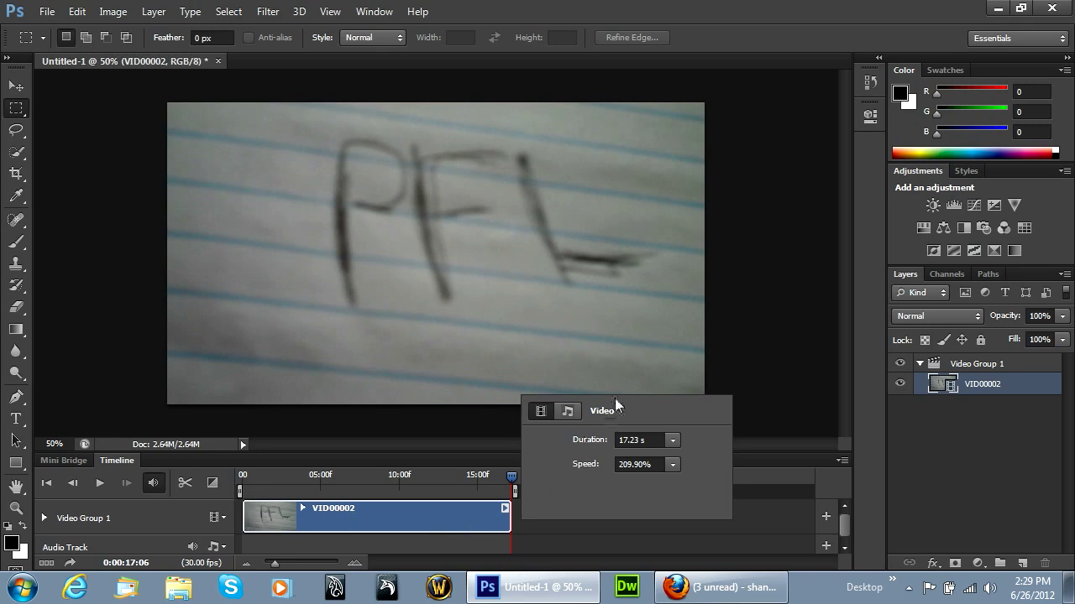
click(551, 534)
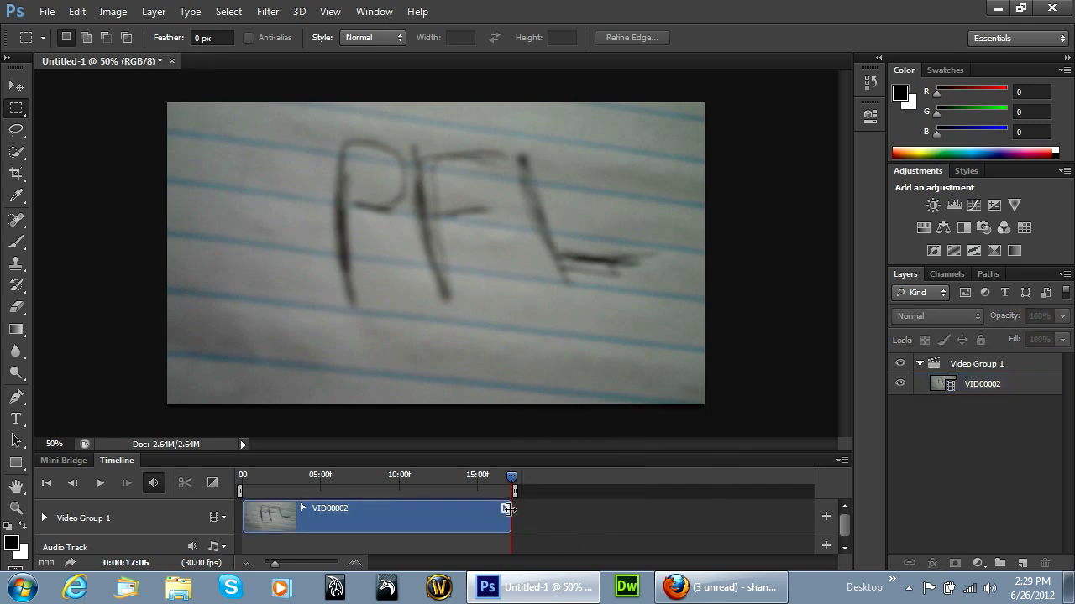
Trim the end of the VID00002 clip so it finishes around 16:22.
mouse_move(512, 476)
mouse_down()
mouse_move(459, 479)
mouse_move(505, 479)
mouse_up()
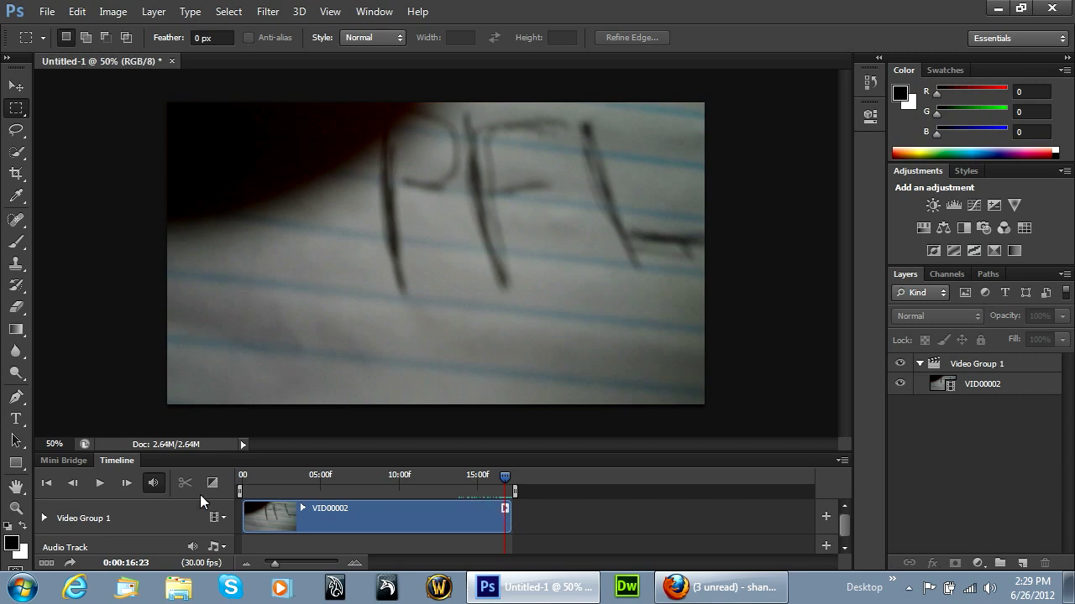
right_click(466, 512)
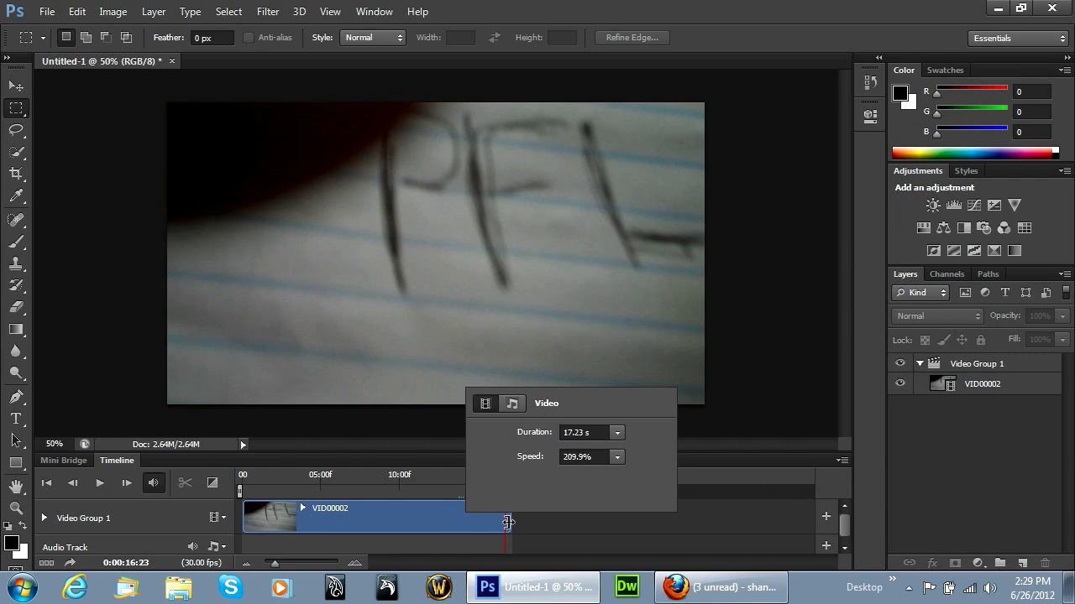
drag(507, 523, 499, 530)
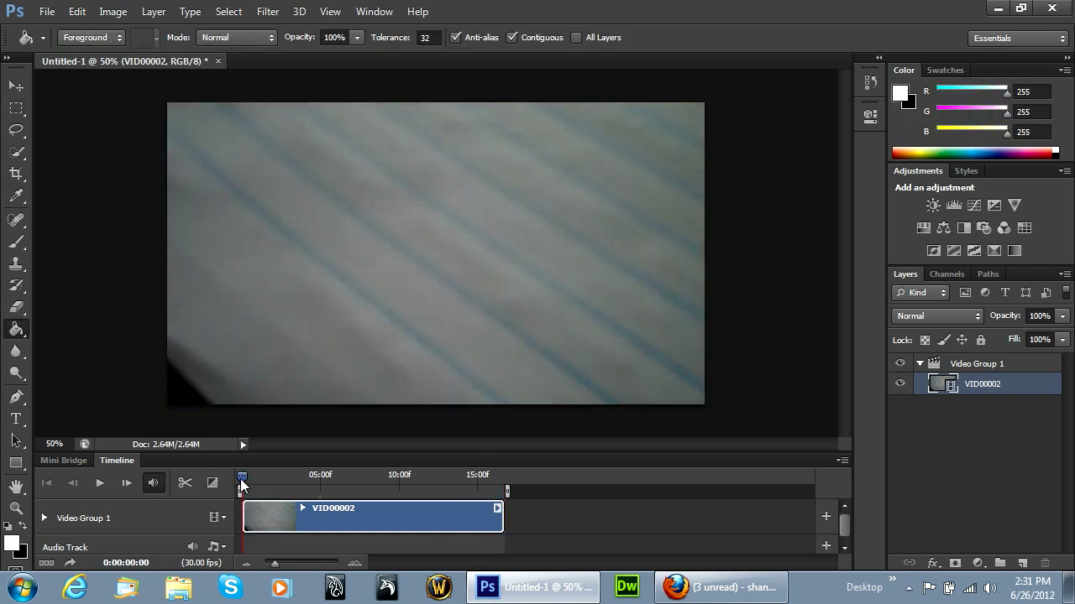
Add the FinalPFLIntrofixed clip from pfltuts > uploaded to Video Group 1.
right_click(240, 479)
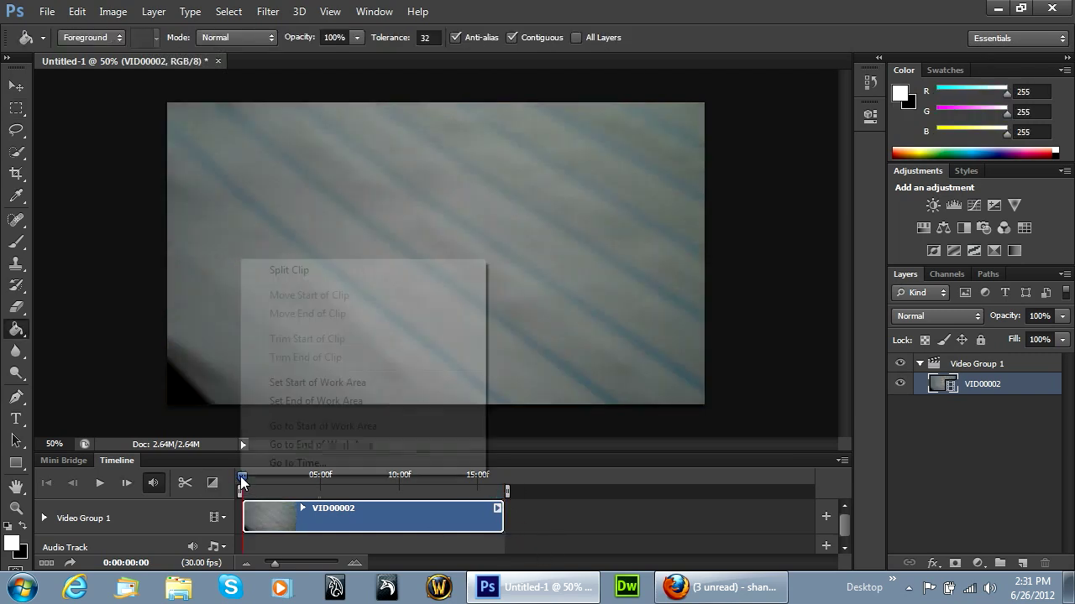
click(220, 480)
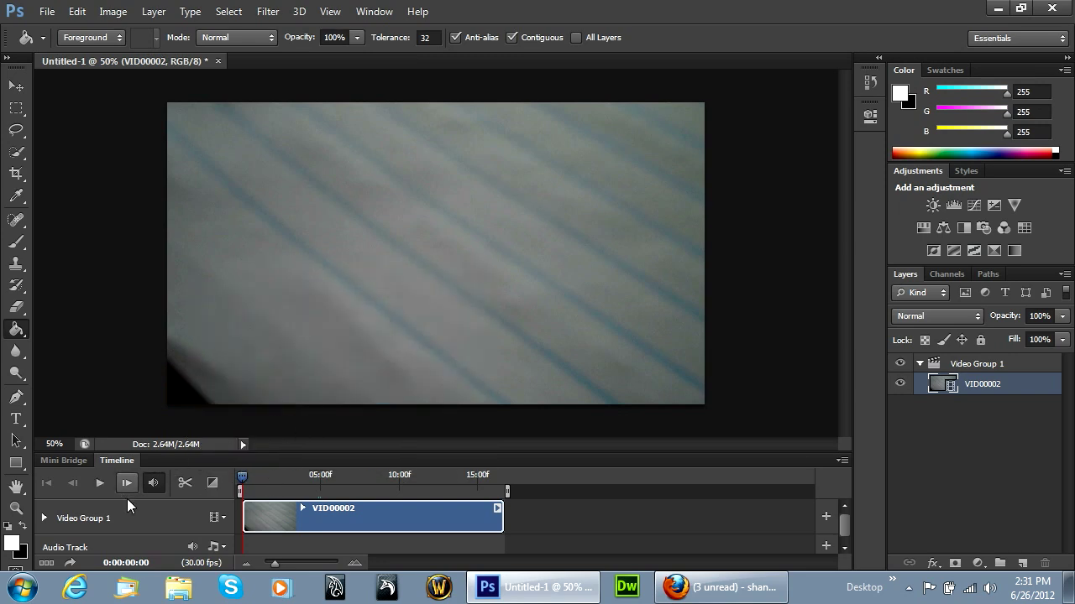
click(218, 521)
click(263, 421)
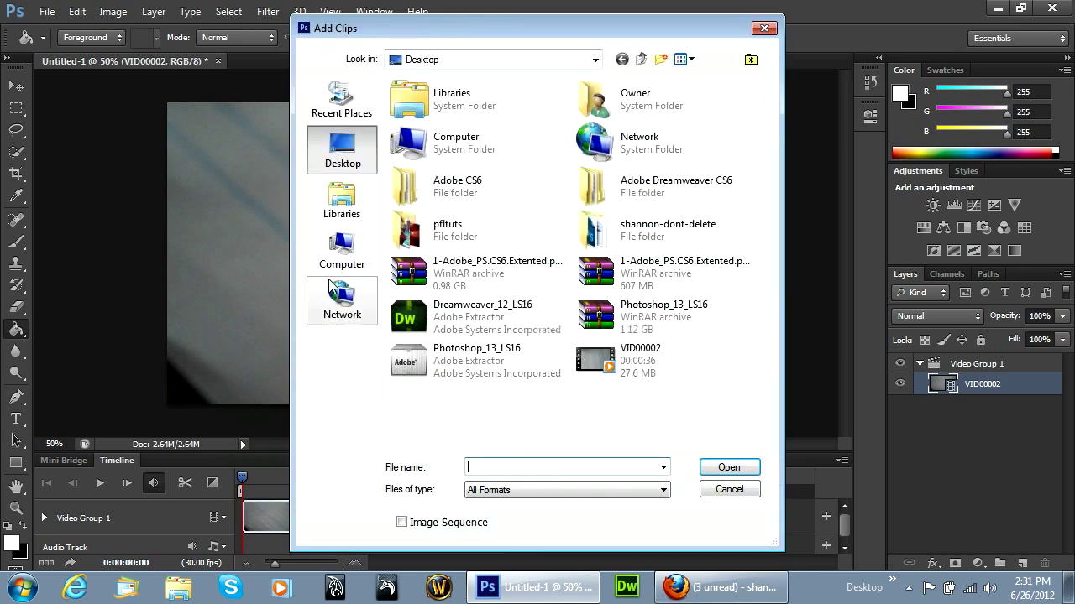
double_click(410, 228)
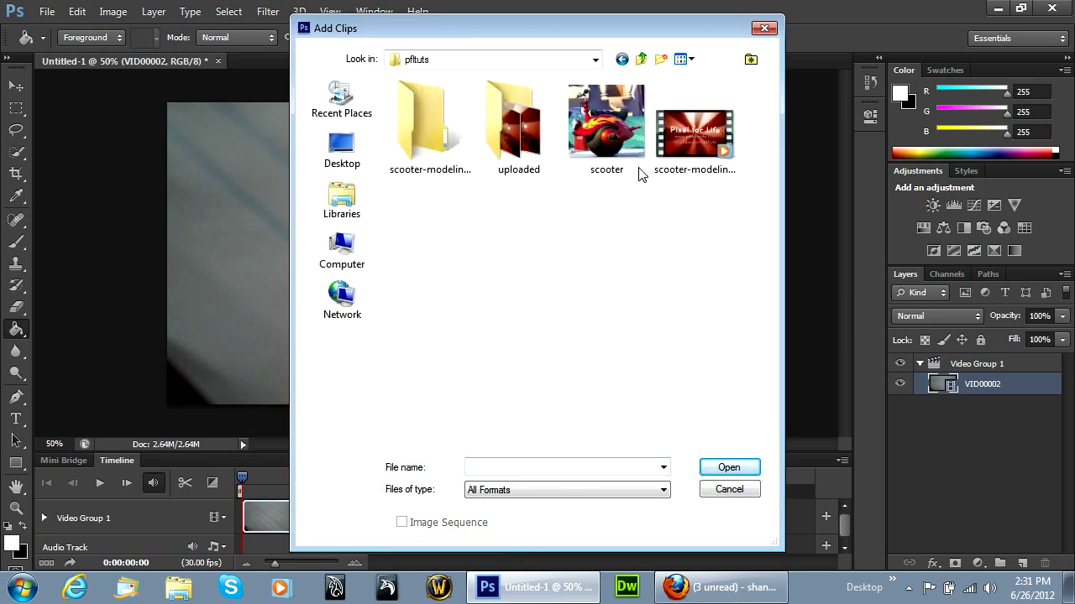
double_click(514, 122)
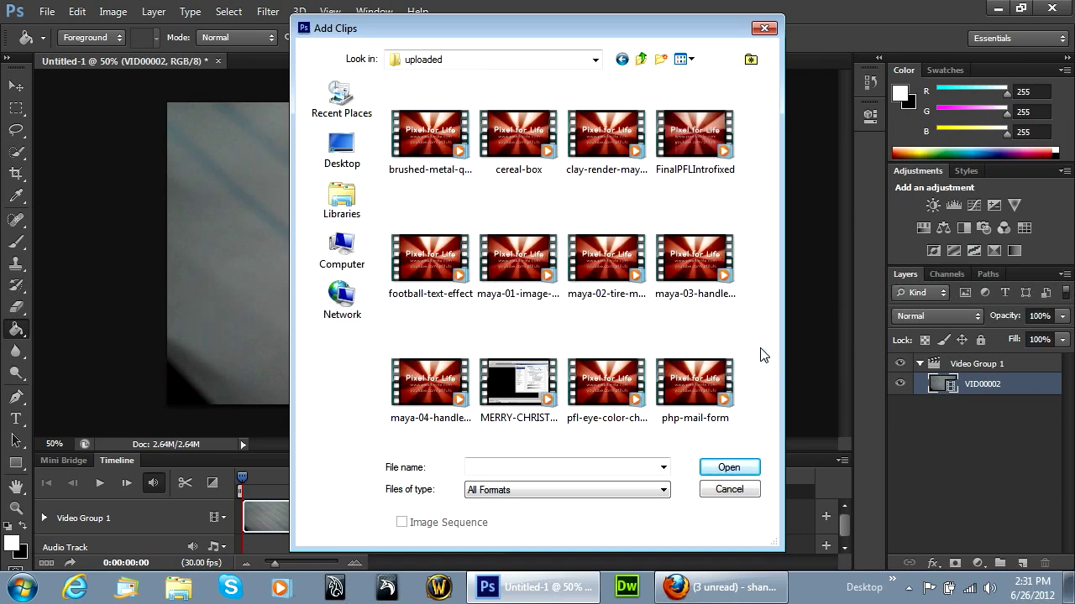
double_click(694, 135)
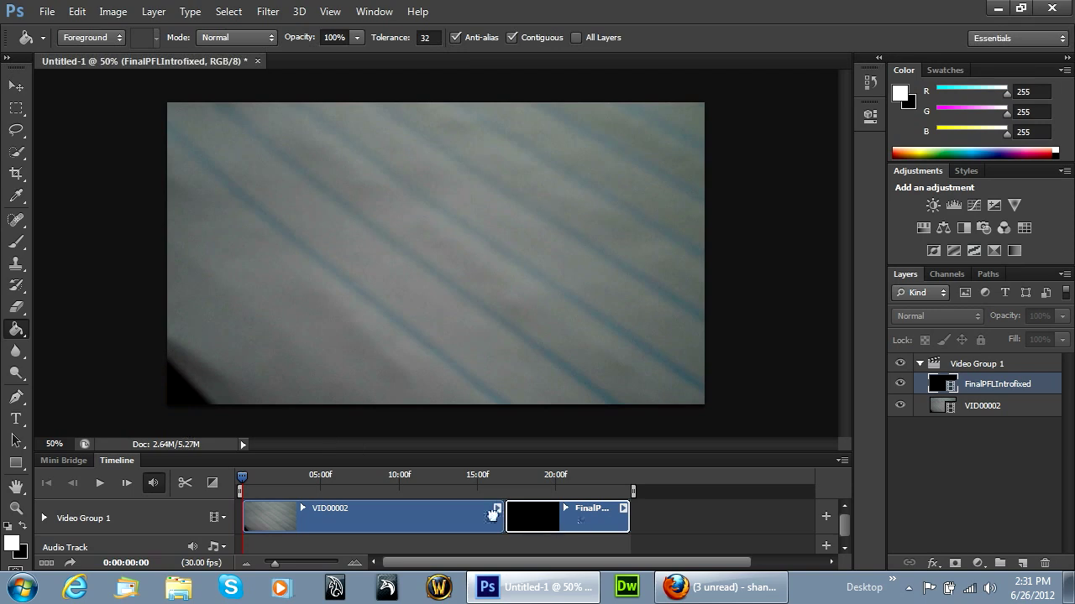
Move the intro clip to the start of the track and play into the handwriting.
drag(579, 514, 262, 508)
key(space)
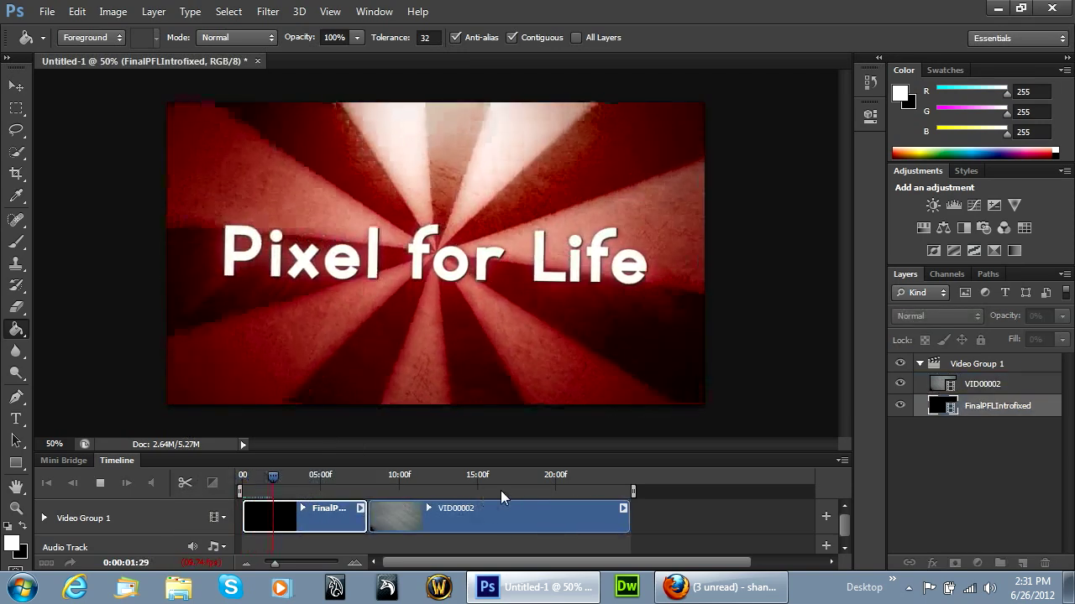
click(376, 482)
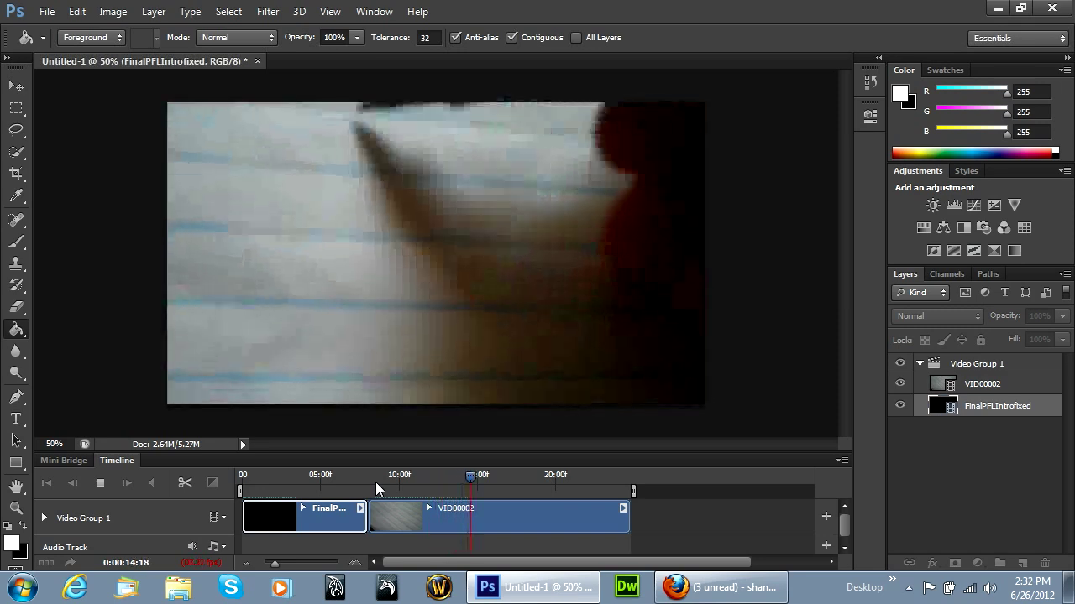
Stop playback and set the playhead to 14:08.
key(space)
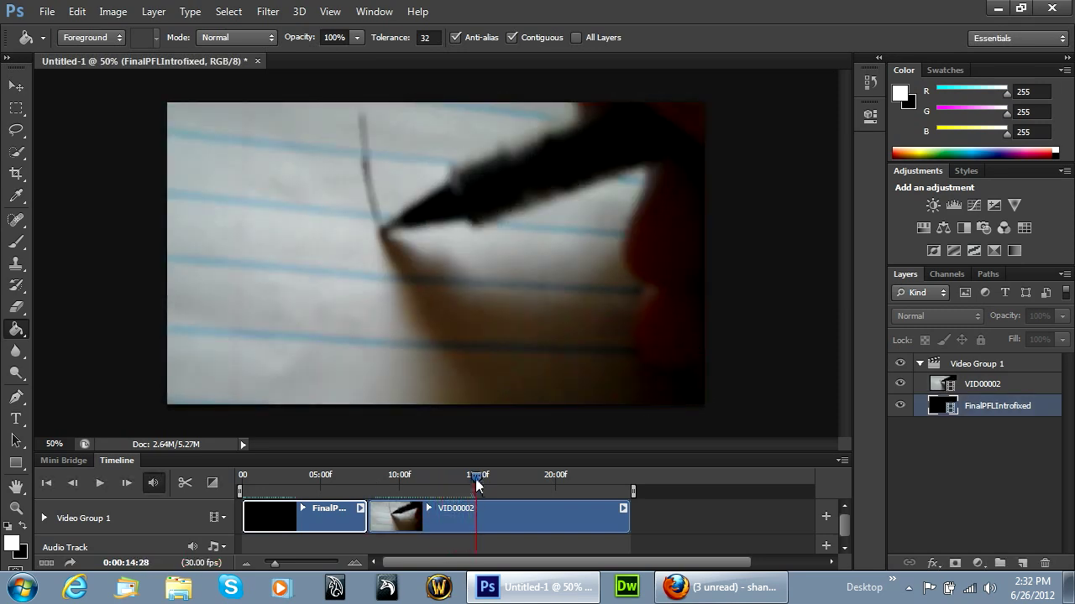
click(472, 478)
drag(470, 480, 465, 479)
right_click(467, 513)
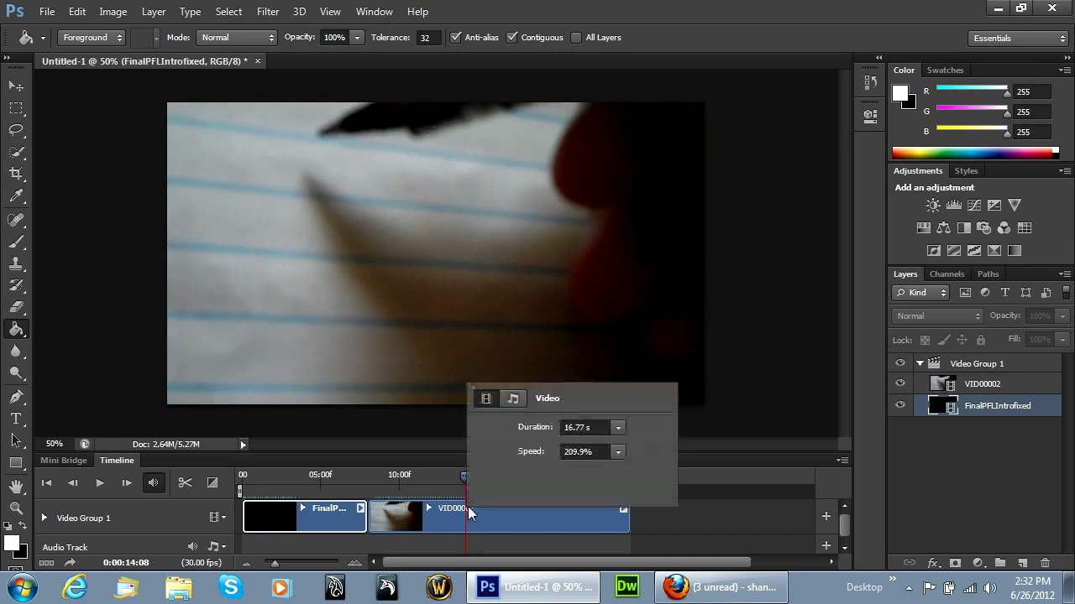
click(186, 485)
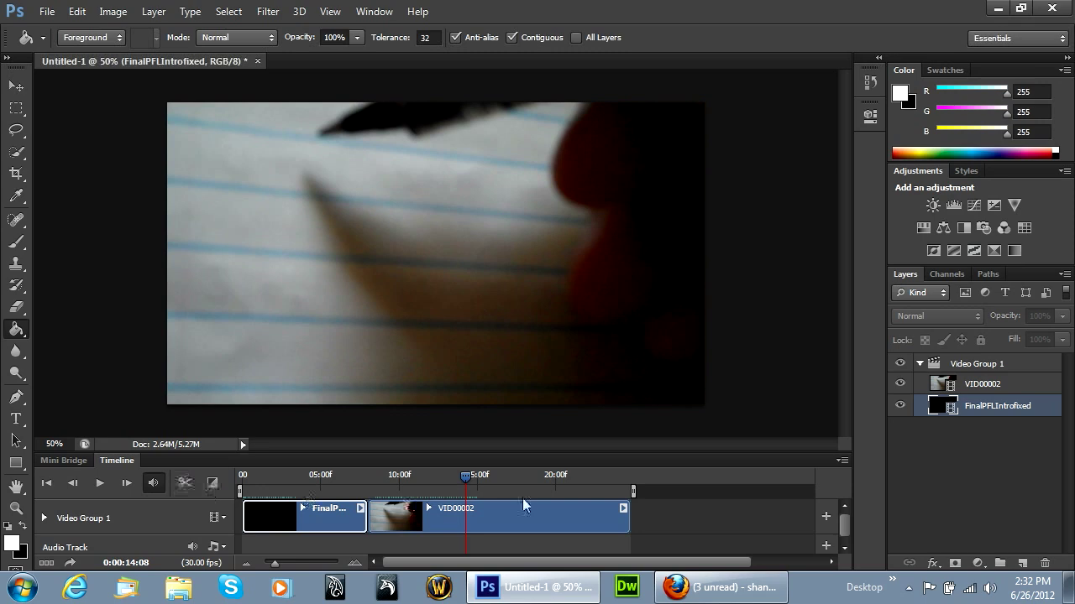
Split VID00002 at the playhead, delete the earlier VID00002 layer, and replay from the intro.
click(445, 510)
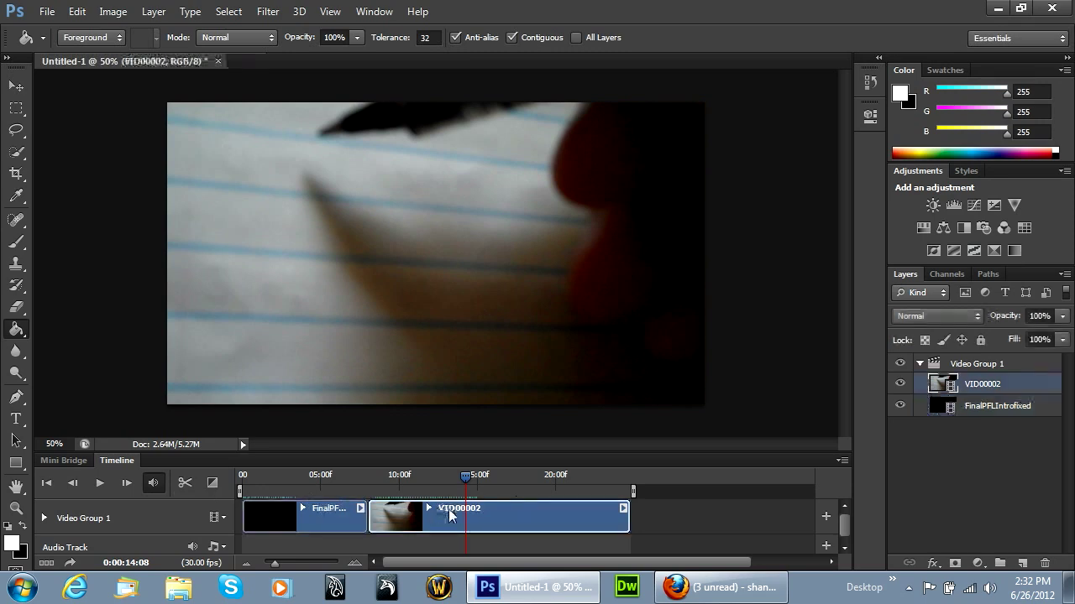
click(186, 483)
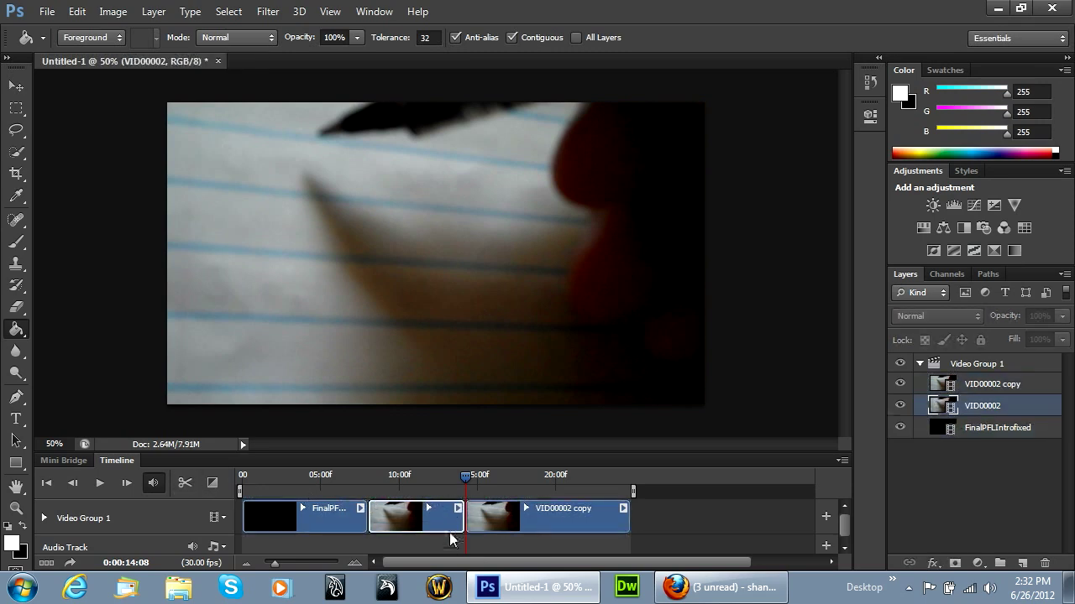
click(1044, 563)
click(507, 227)
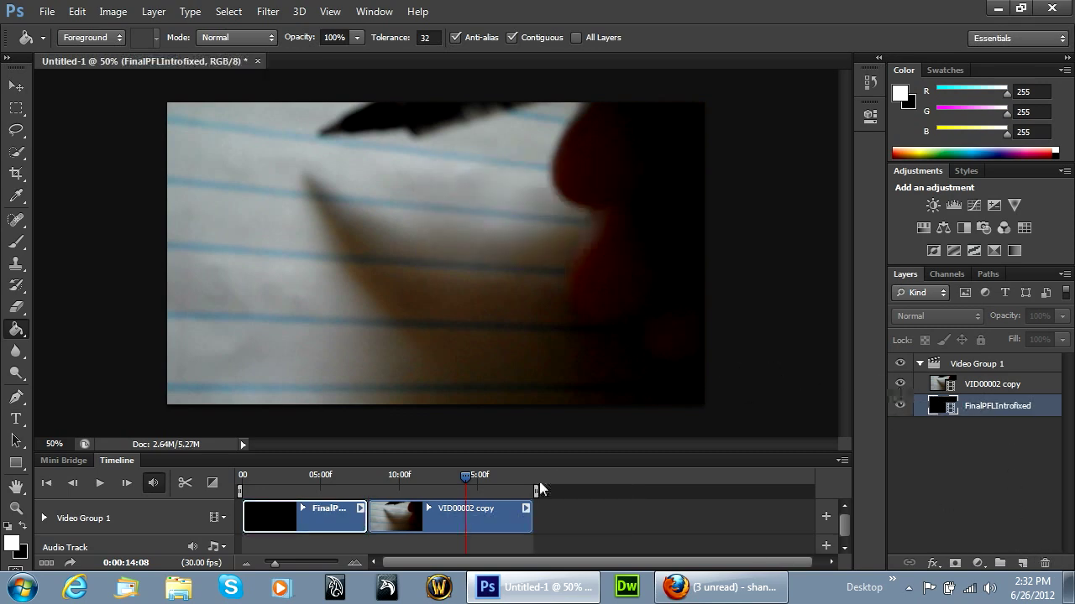
click(357, 484)
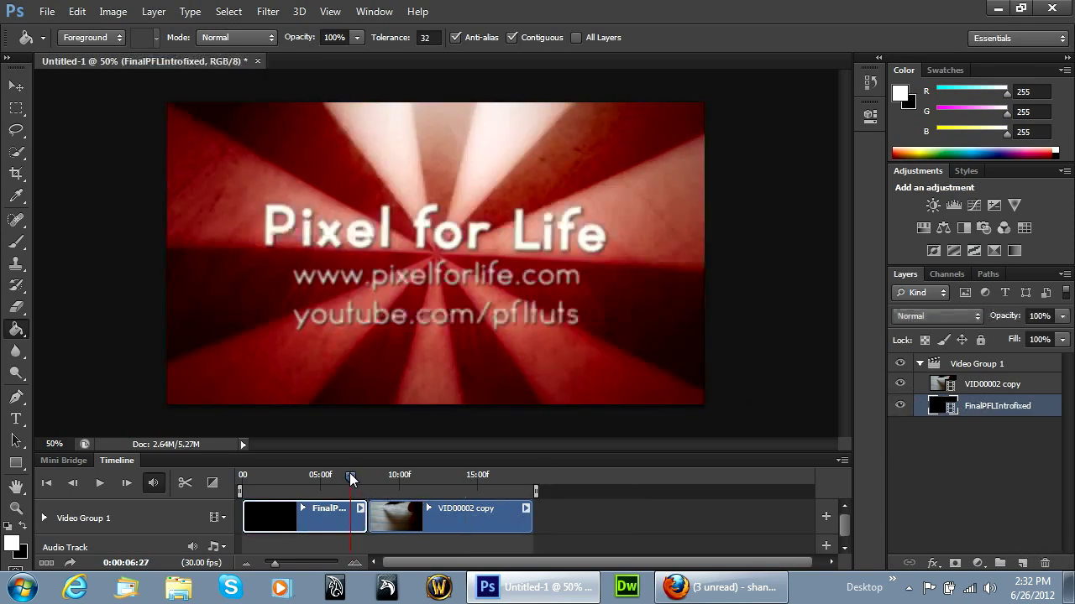
key(space)
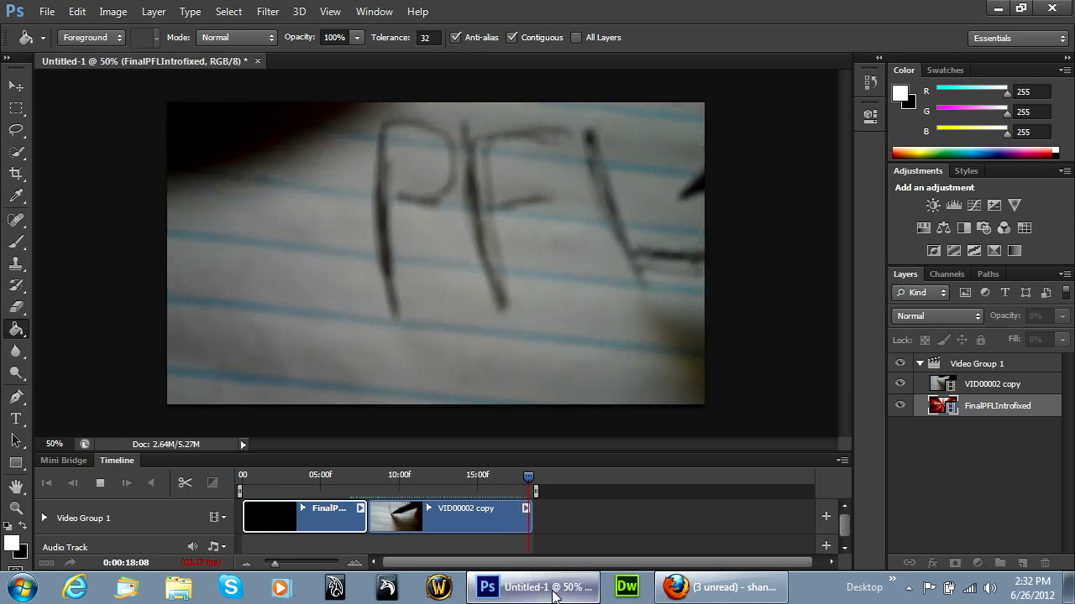
Set the VID00002 copy clip's speed to 400%.
right_click(469, 526)
click(602, 471)
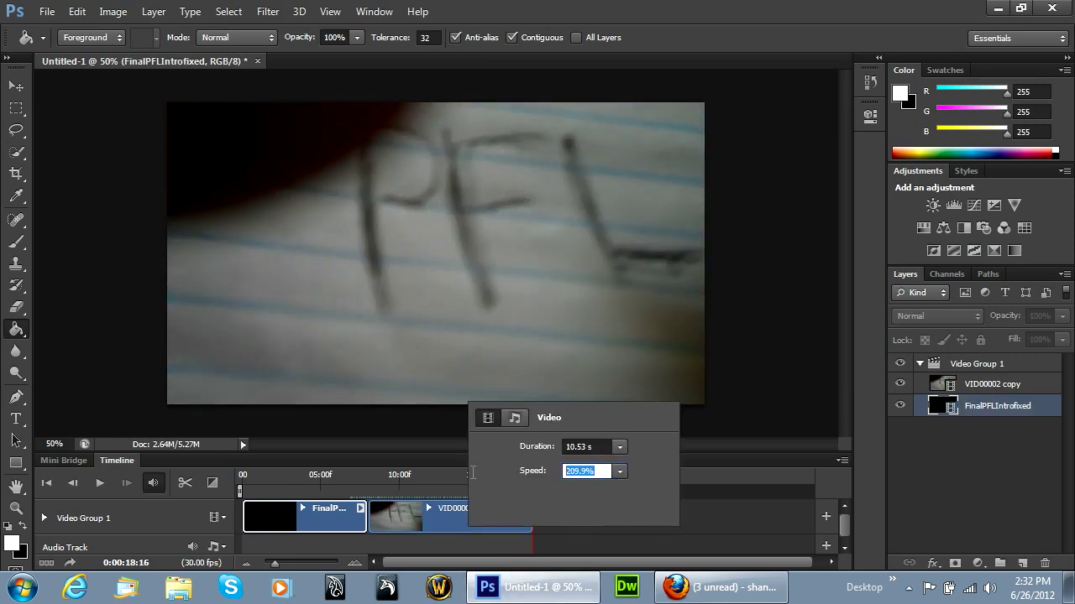
text(400)
key(Tab)
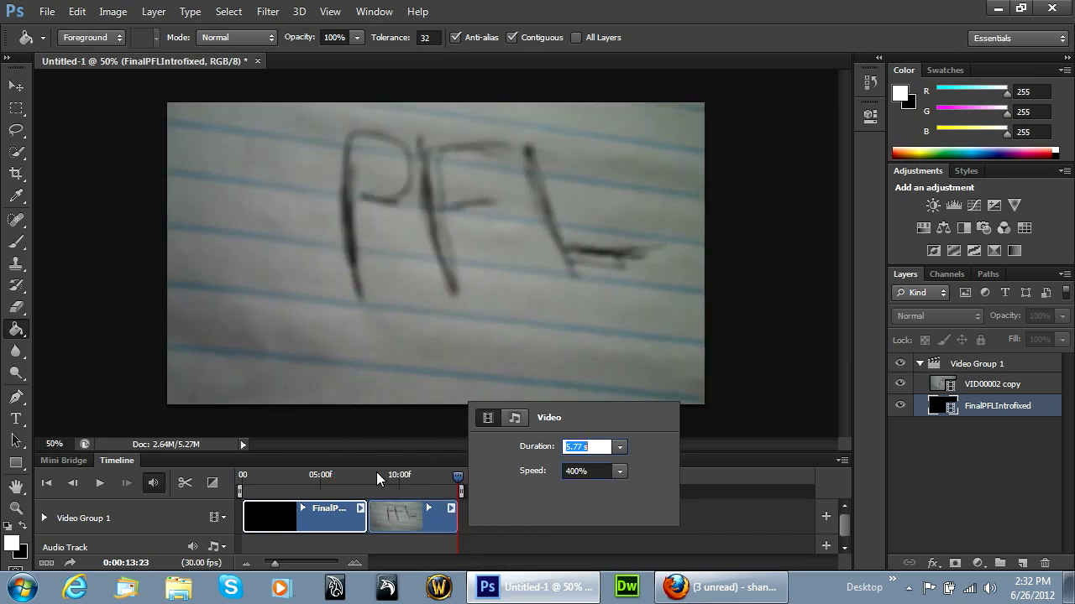
click(349, 477)
Play the edited sequence from the intro title to its 13:23 end.
click(351, 477)
key(space)
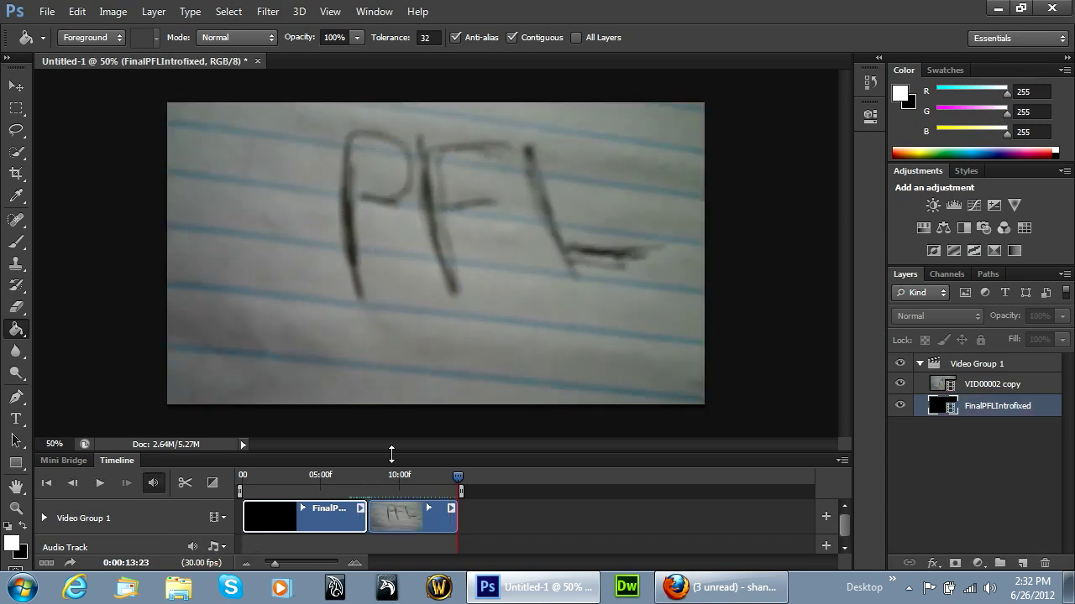
click(908, 587)
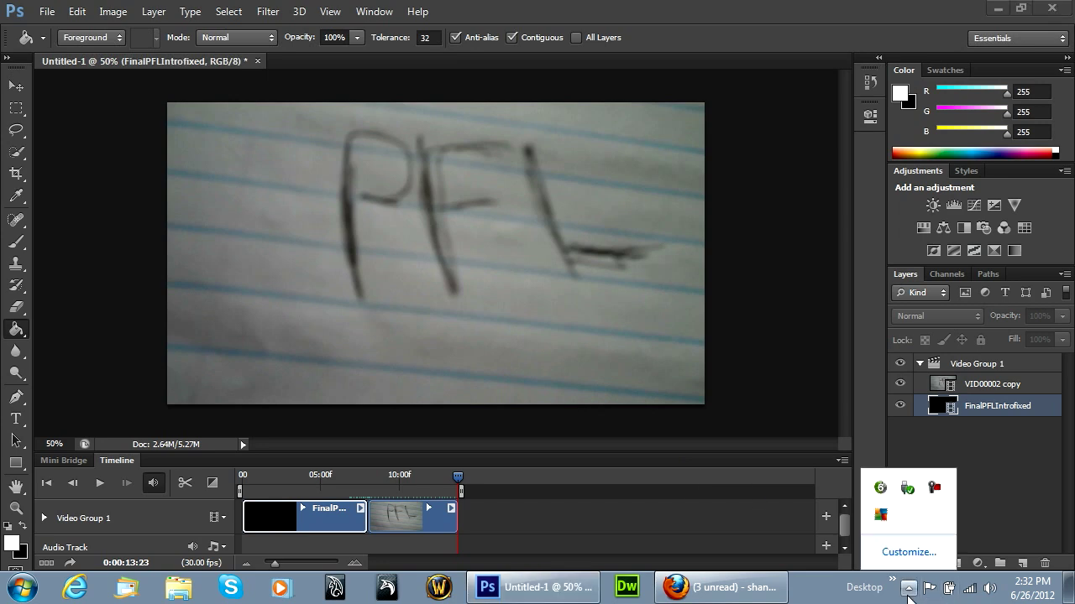